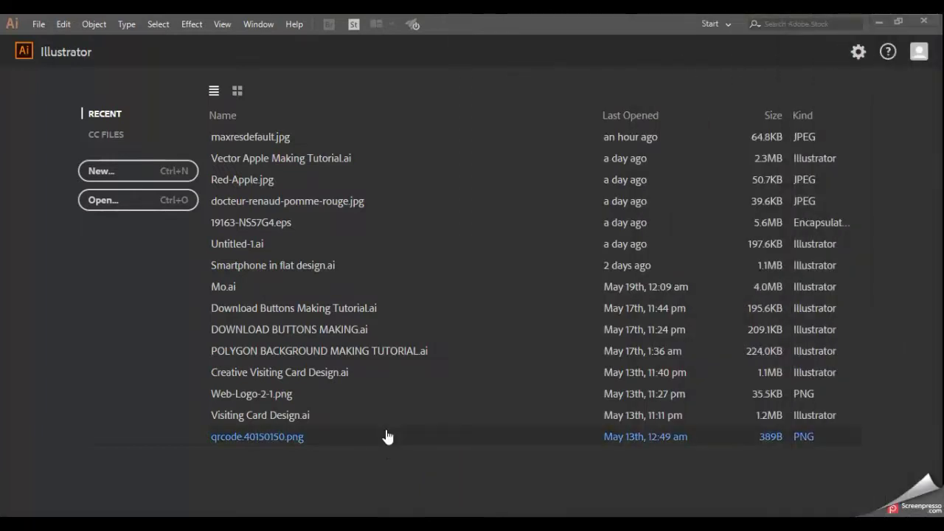
# In the Open dialog, browse to Downloads and select the maxresdefault image.
pyautogui.click(36, 23)
pyautogui.click(50, 27)
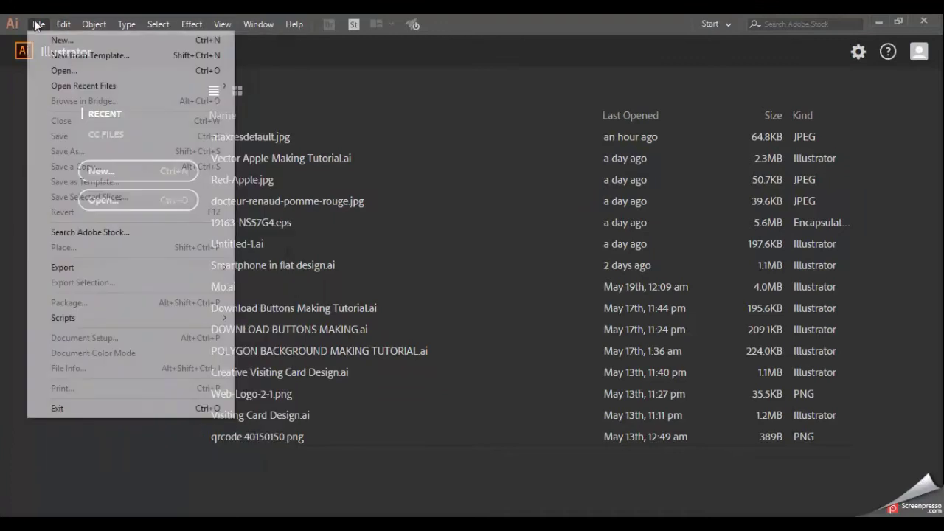
pyautogui.click(75, 71)
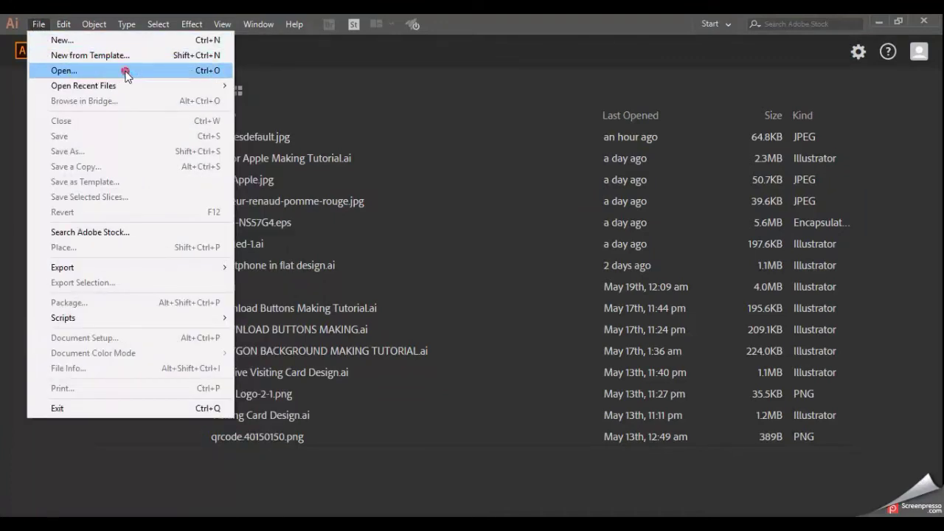
pyautogui.moveTo(458, 127)
pyautogui.mouseDown()
pyautogui.moveTo(467, 203)
pyautogui.moveTo(469, 186)
pyautogui.mouseUp()
pyautogui.click(319, 164)
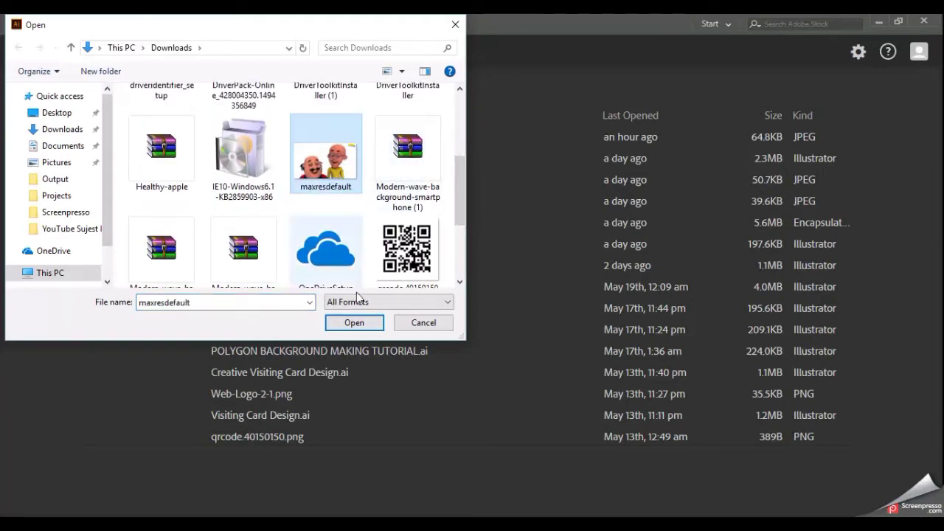
# Open maxresdefault.jpg, zoom out to see the whole image, and select it.
pyautogui.click(355, 325)
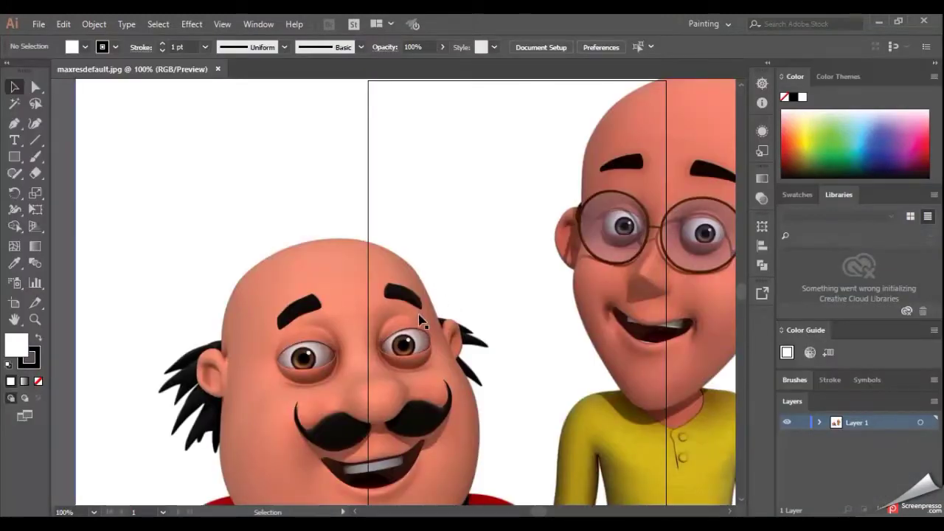
pyautogui.hotkey('ctrl', '-')
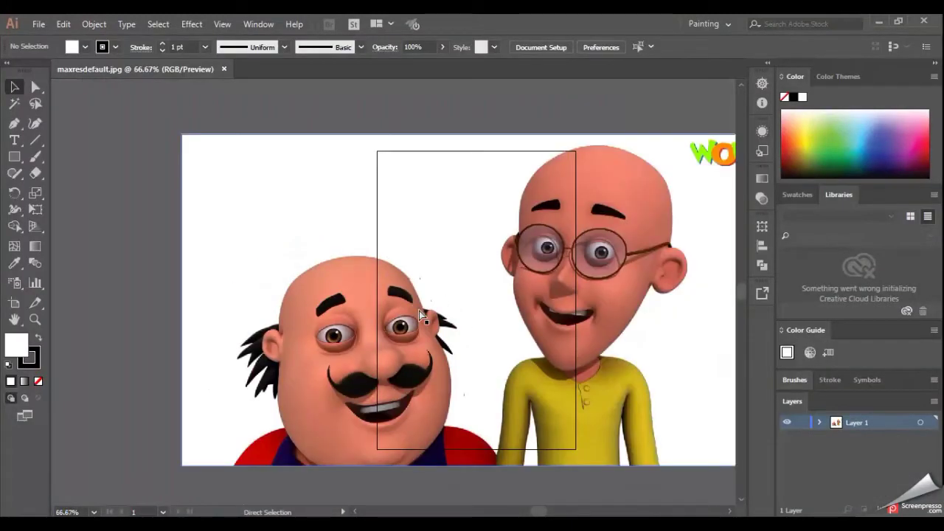
pyautogui.hotkey('ctrl', '-')
pyautogui.hotkey('ctrl', 'a')
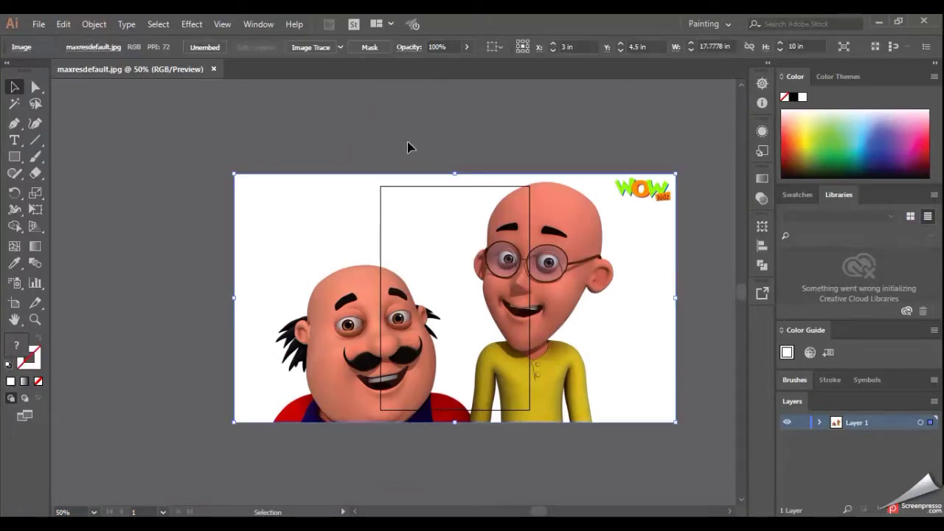
# Resize the artboard so its corners match the 17.78 × 10 in image exactly.
pyautogui.hotkey('shift', 'o')
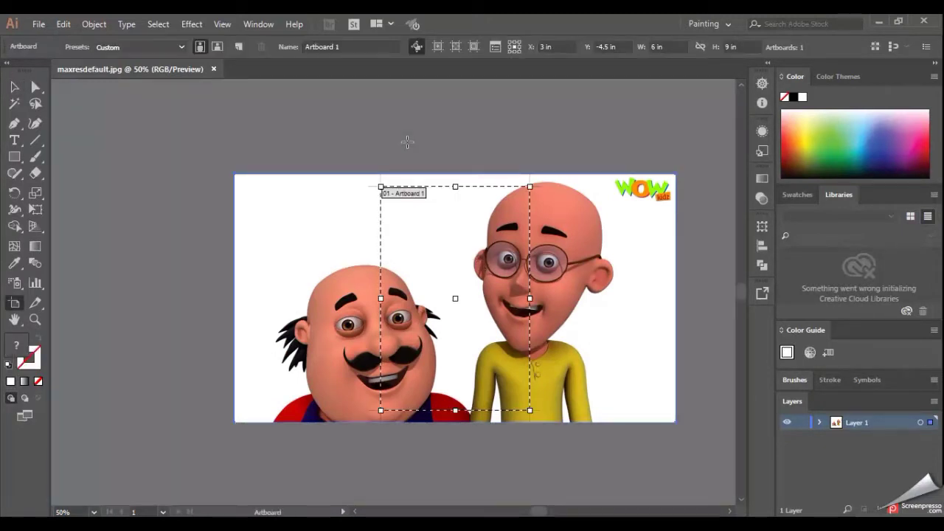
pyautogui.moveTo(381, 187); pyautogui.dragTo(234, 174)
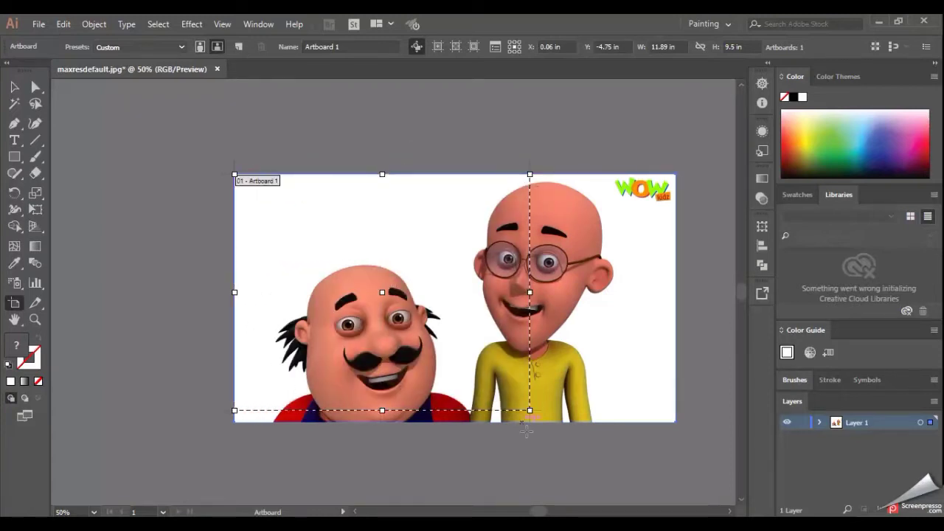
pyautogui.moveTo(530, 407); pyautogui.dragTo(678, 421)
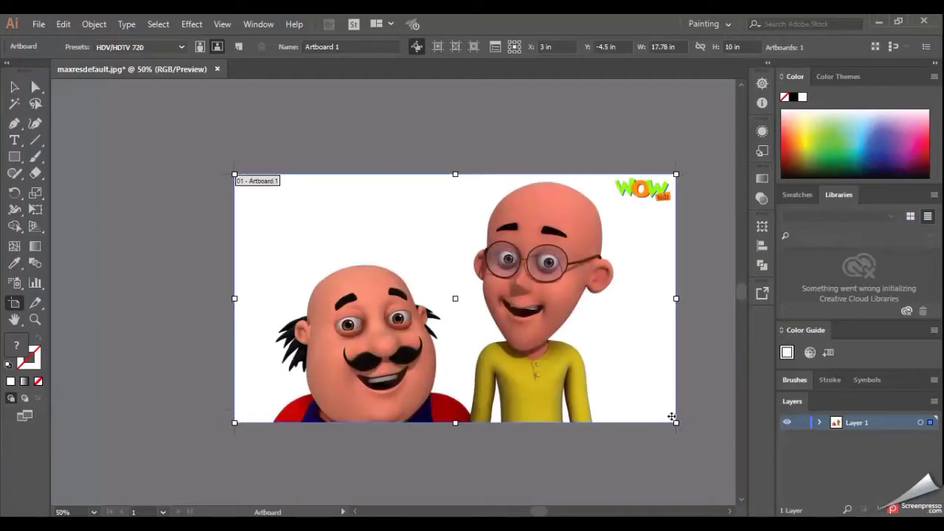
pyautogui.click(16, 89)
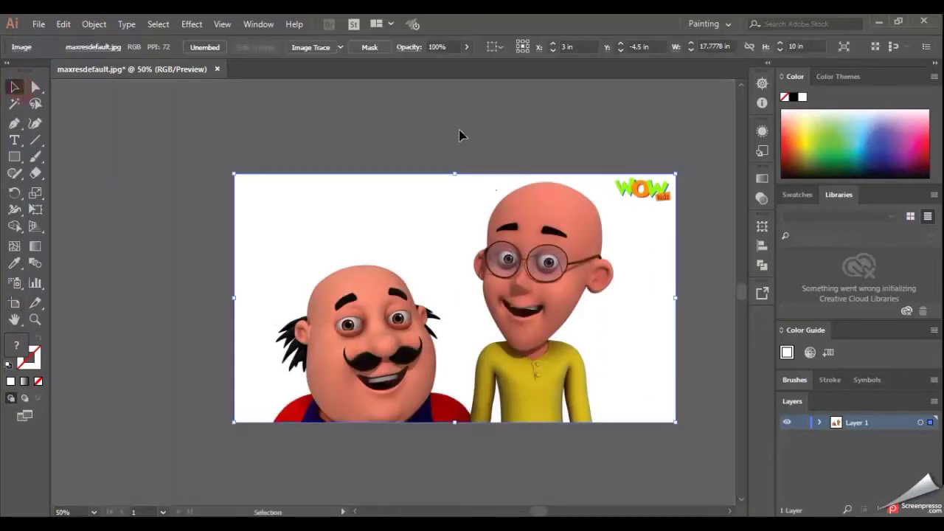
pyautogui.click(555, 394)
pyautogui.moveTo(597, 346)
pyautogui.mouseDown()
pyautogui.moveTo(555, 285)
pyautogui.moveTo(588, 329)
pyautogui.mouseUp()
pyautogui.moveTo(383, 219); pyautogui.dragTo(374, 251)
pyautogui.click(194, 24)
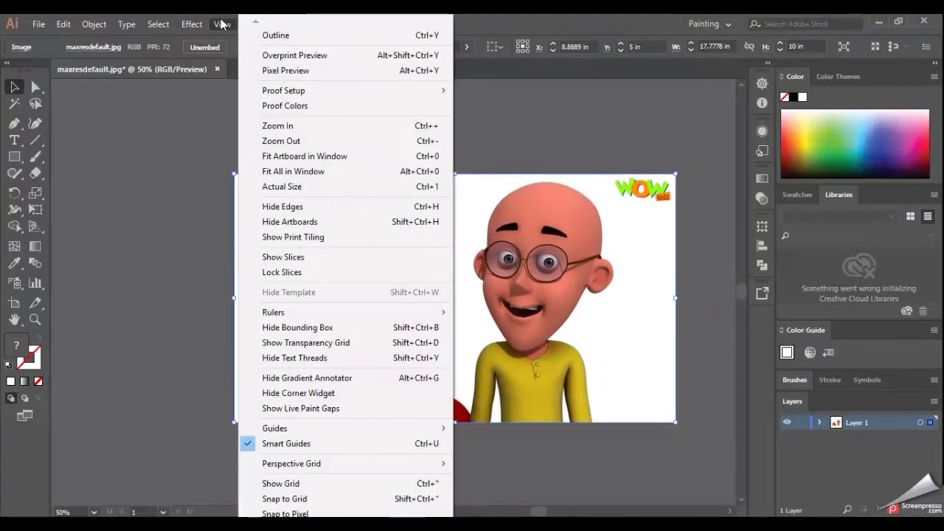
pyautogui.click(351, 39)
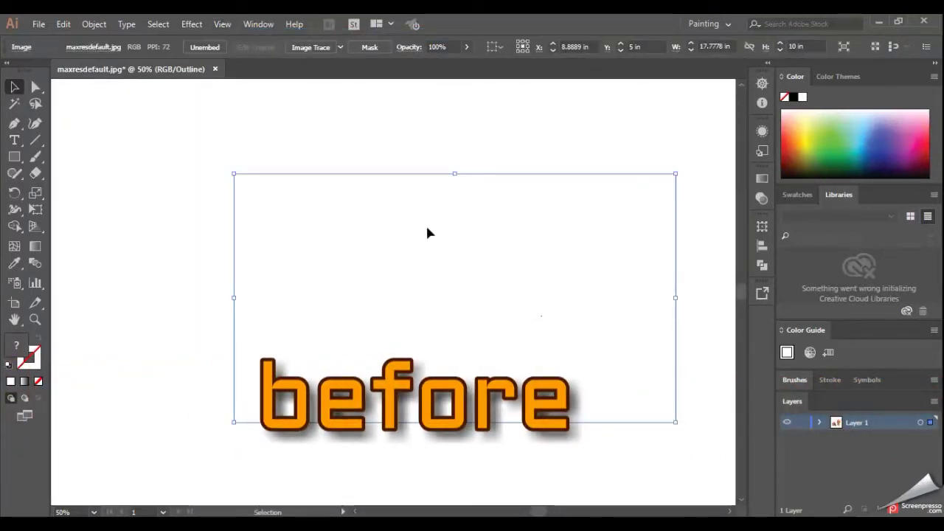
pyautogui.click(224, 25)
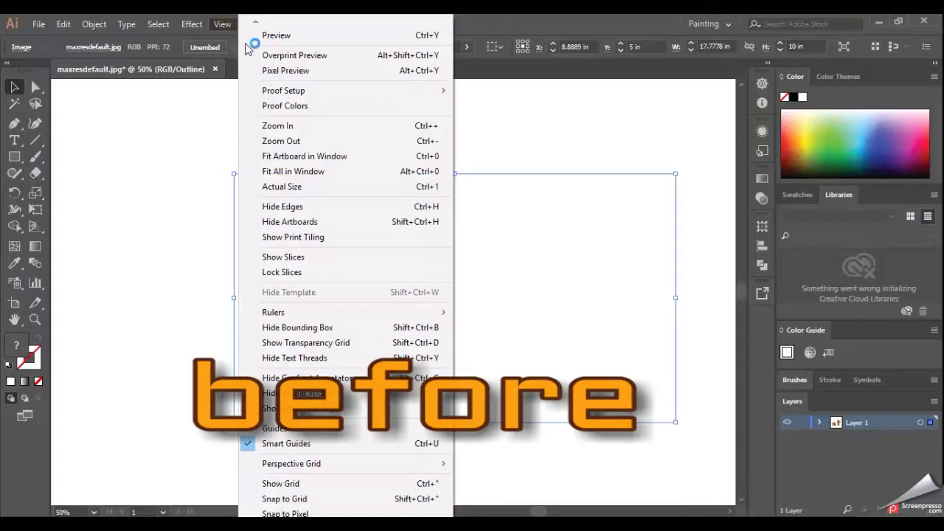
pyautogui.click(253, 35)
pyautogui.moveTo(359, 124); pyautogui.dragTo(506, 258)
pyautogui.moveTo(443, 131); pyautogui.dragTo(516, 269)
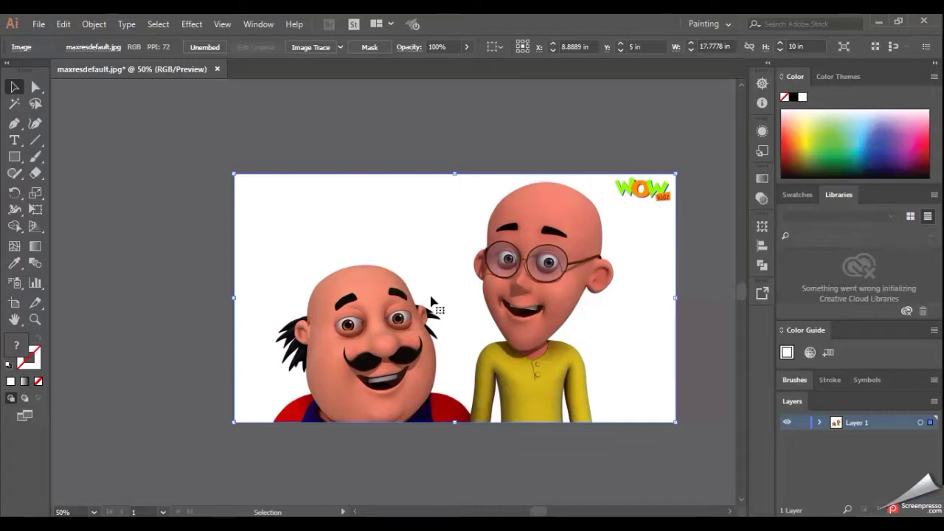
# Set the fill to a saturated green and trace the cartoon image with High Fidelity Photo.
pyautogui.click(832, 135)
pyautogui.click(838, 143)
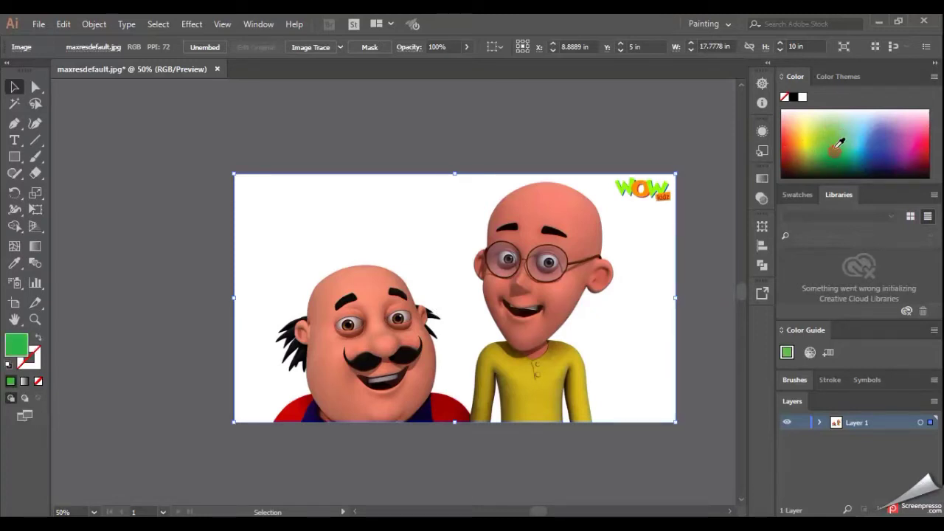
pyautogui.moveTo(459, 142); pyautogui.dragTo(442, 193)
pyautogui.click(340, 47)
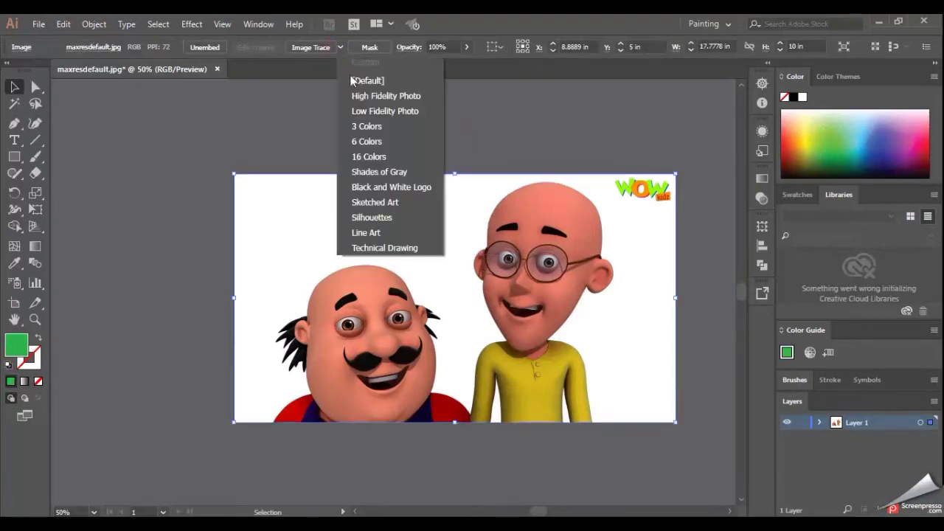
pyautogui.click(412, 97)
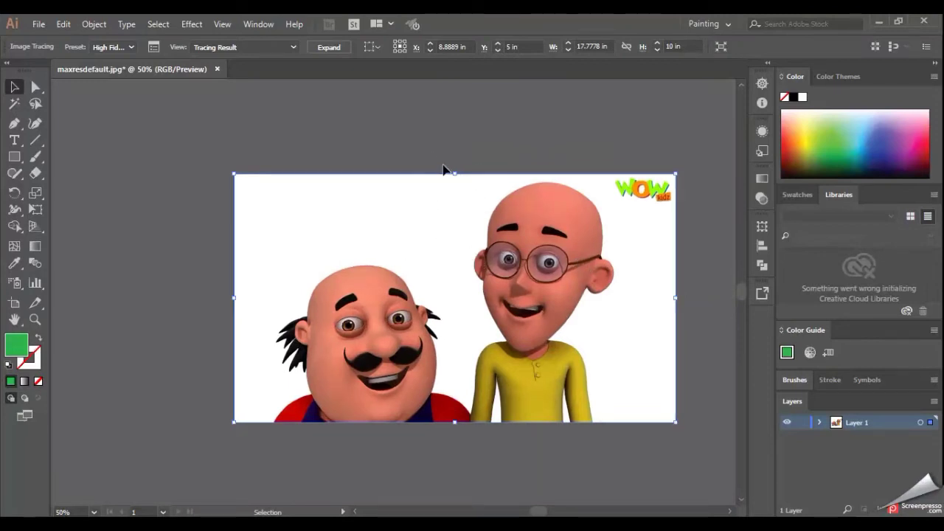
# Expand the High Fidelity Photo tracing into paths and switch to Outline view.
pyautogui.click(330, 47)
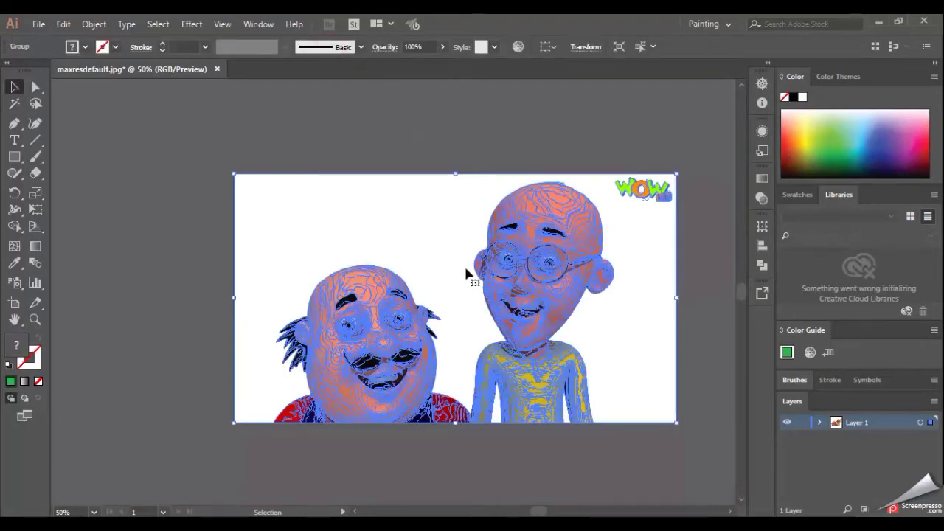
pyautogui.click(453, 141)
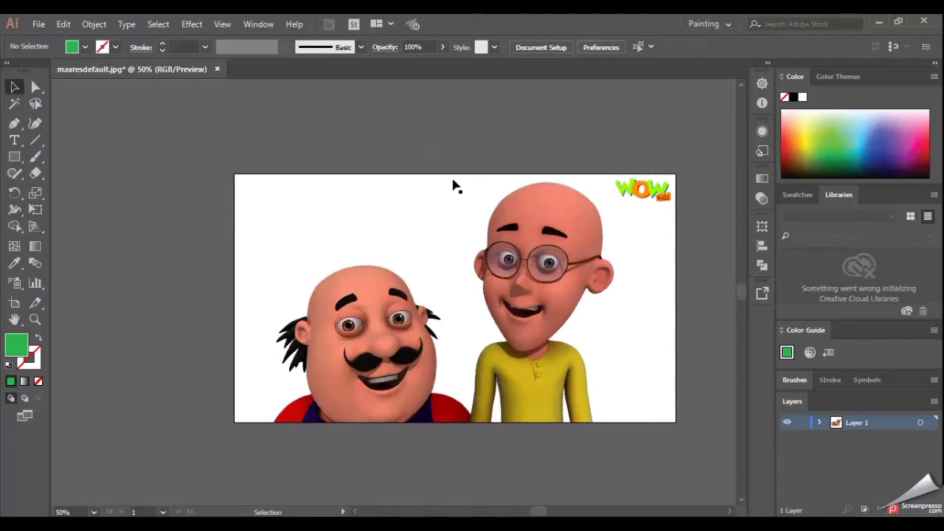
pyautogui.click(222, 27)
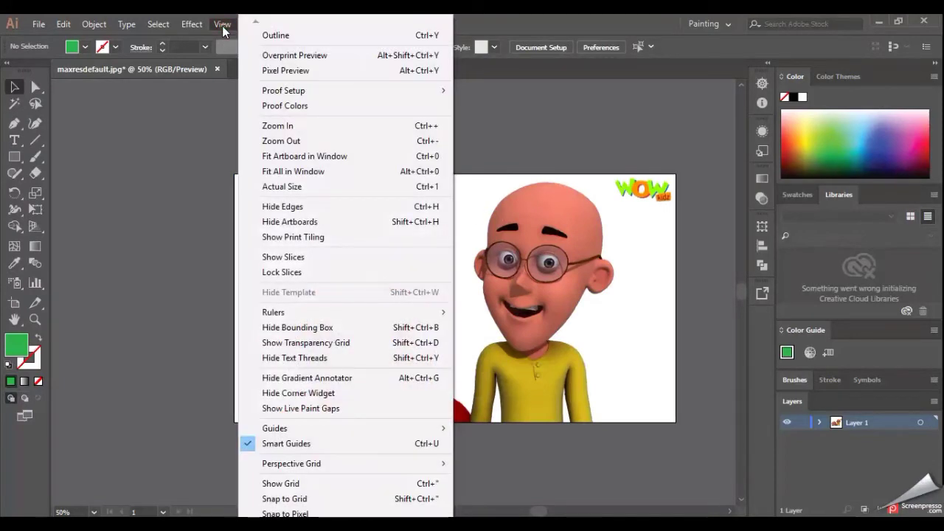
pyautogui.click(279, 36)
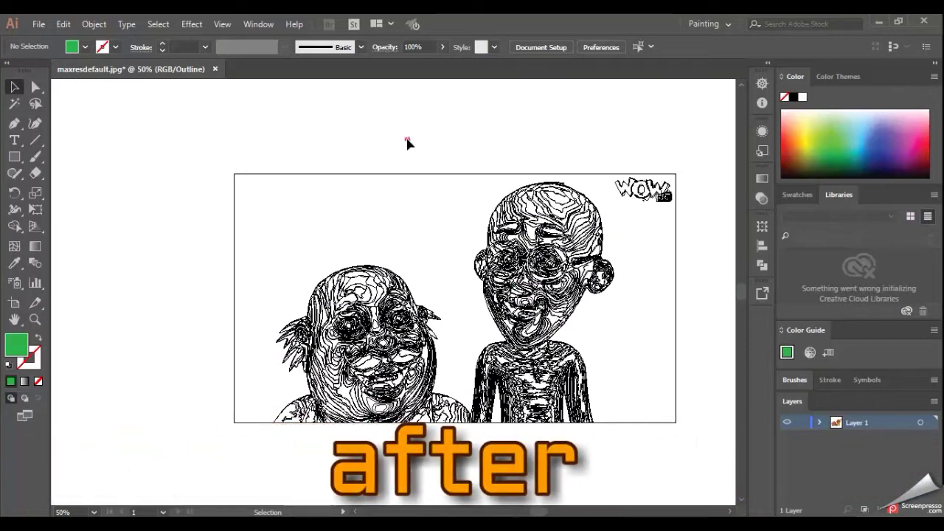
# Marquee-select areas of the dense traced paths to inspect them, then return to Preview.
pyautogui.moveTo(420, 163); pyautogui.dragTo(568, 327)
pyautogui.click(416, 141)
pyautogui.moveTo(291, 137)
pyautogui.mouseDown()
pyautogui.moveTo(350, 251)
pyautogui.moveTo(505, 463)
pyautogui.mouseUp()
pyautogui.click(506, 468)
pyautogui.moveTo(445, 221); pyautogui.dragTo(629, 335)
pyautogui.click(628, 335)
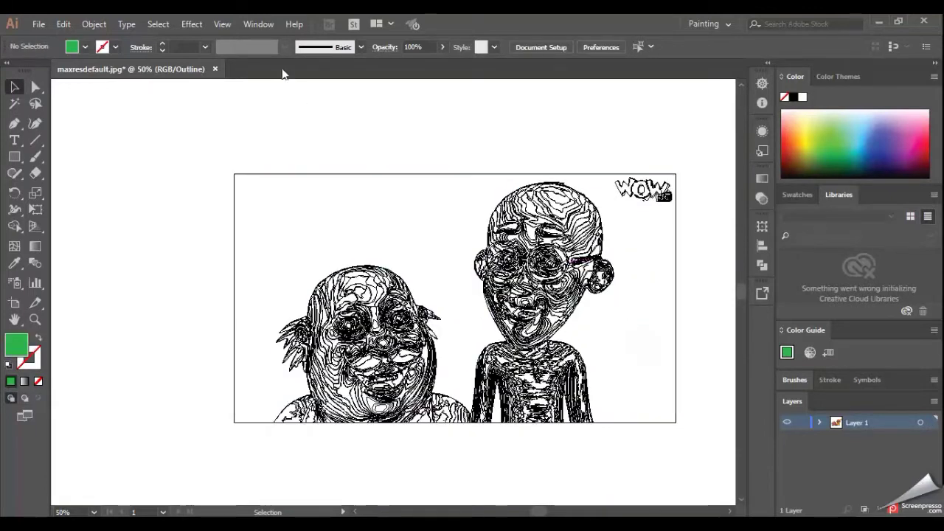
pyautogui.click(223, 25)
pyautogui.click(271, 34)
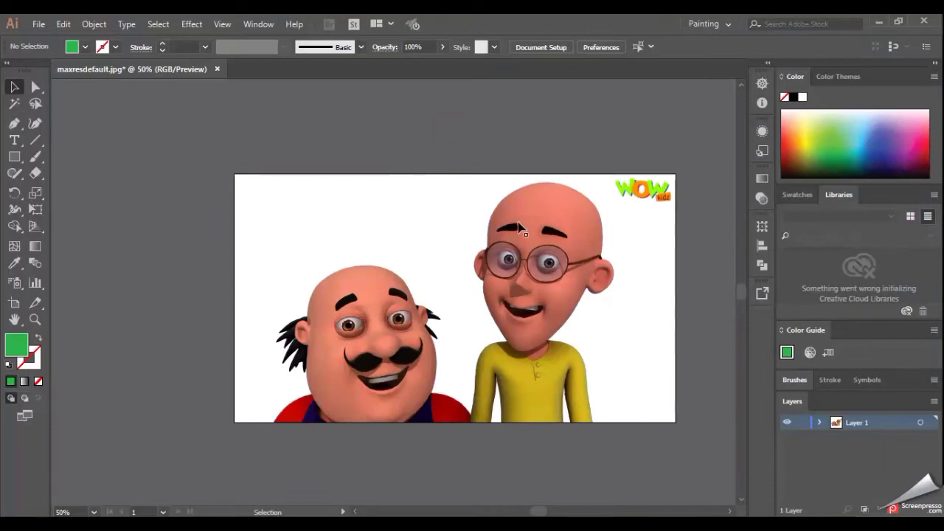
pyautogui.click(520, 212)
pyautogui.click(383, 146)
pyautogui.click(35, 87)
pyautogui.click(564, 198)
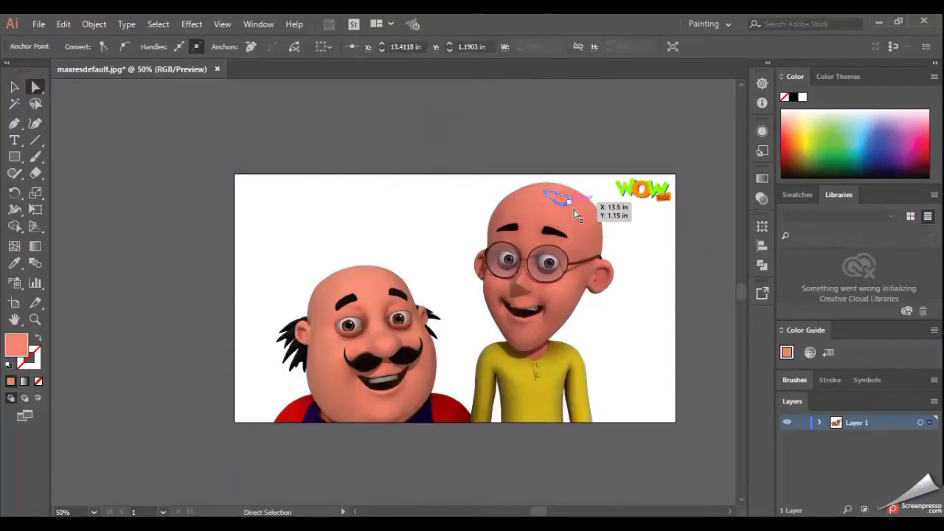
pyautogui.moveTo(524, 213)
pyautogui.mouseDown()
pyautogui.moveTo(530, 223)
pyautogui.moveTo(526, 201)
pyautogui.mouseUp()
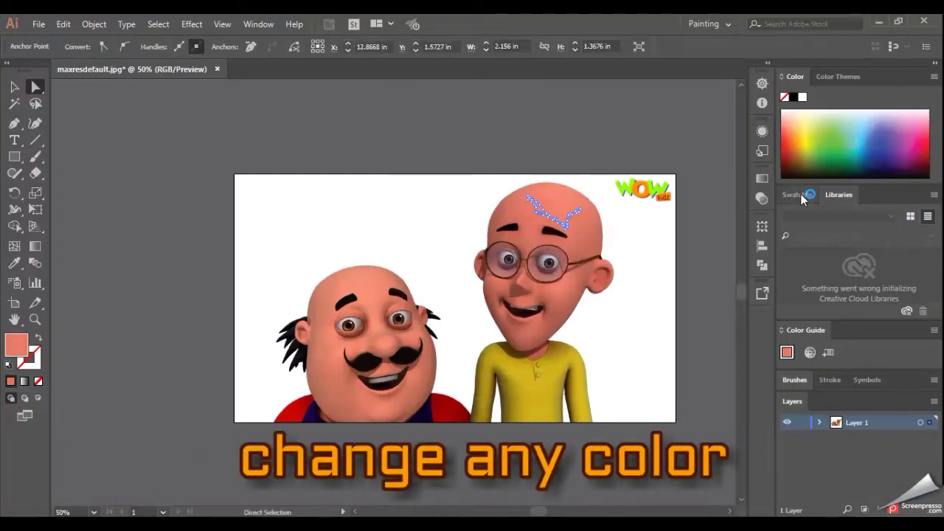
pyautogui.click(836, 149)
pyautogui.click(478, 131)
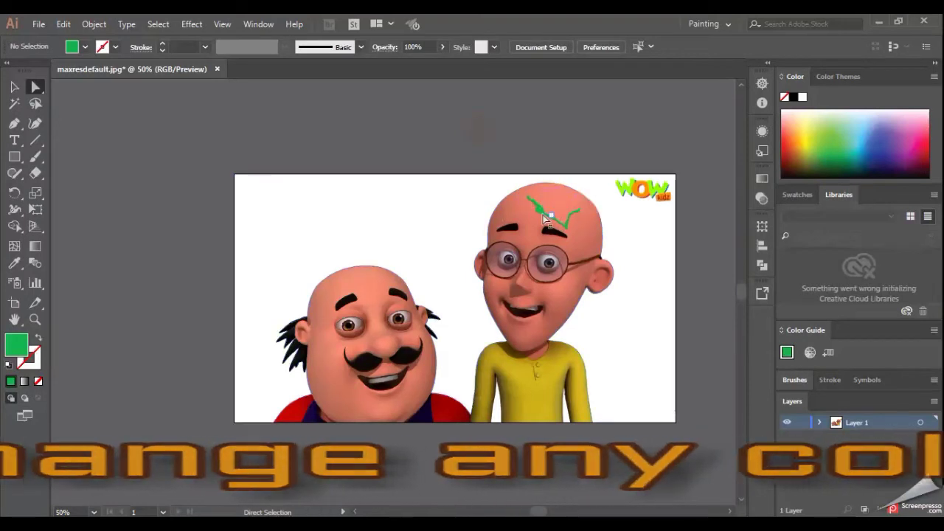
pyautogui.click(63, 23)
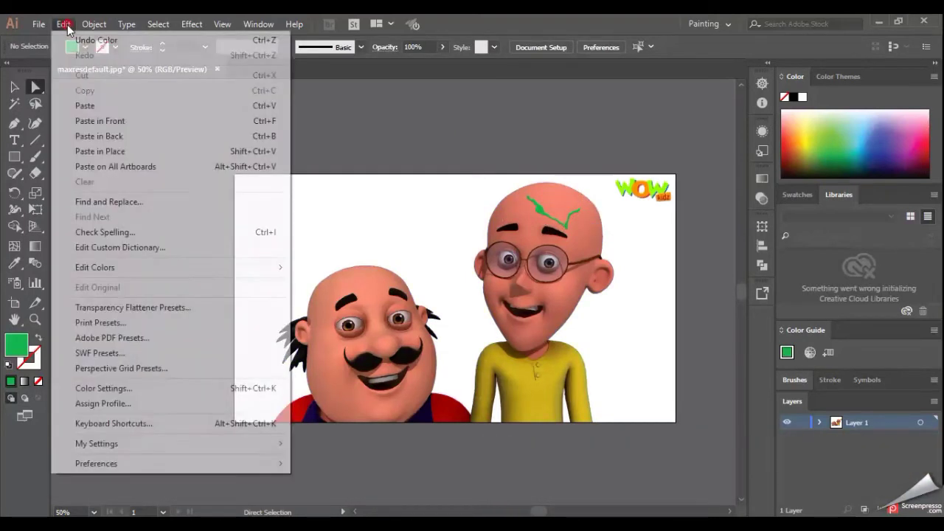
pyautogui.click(81, 41)
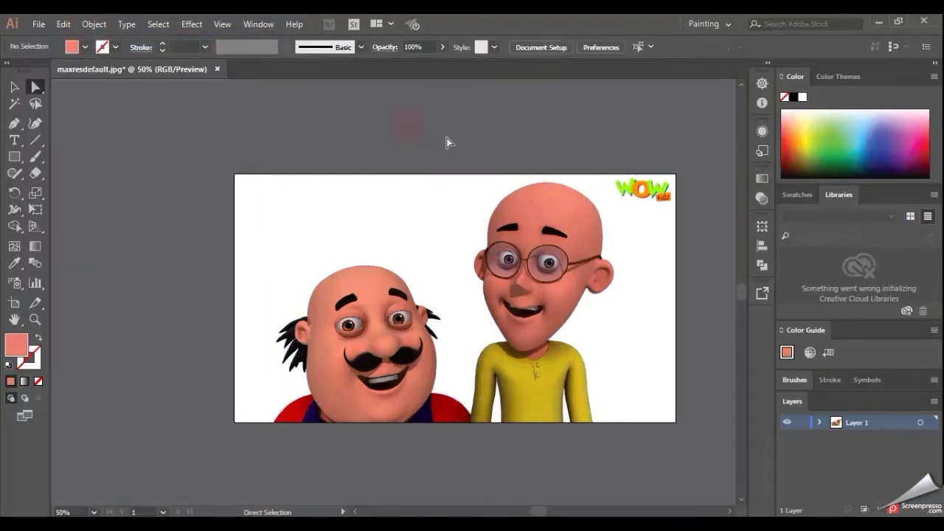
pyautogui.click(453, 216)
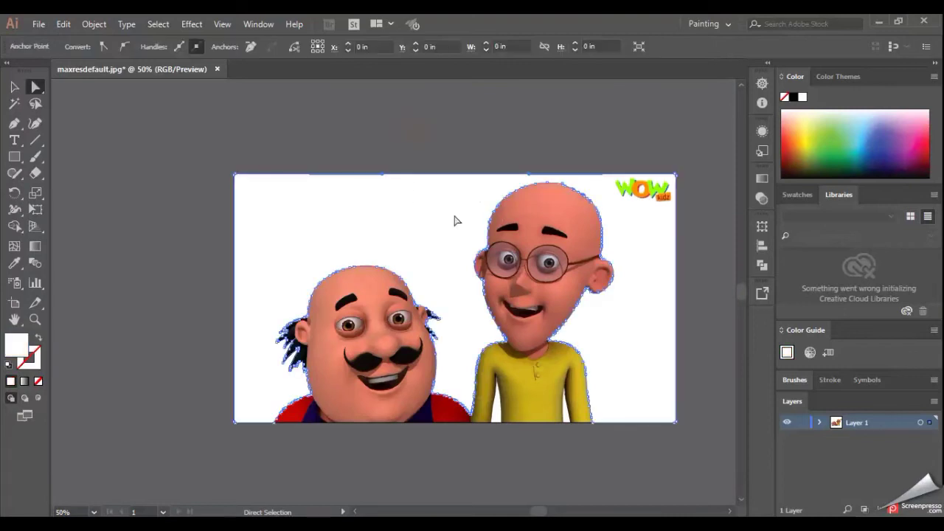
# Direct-select the white background path and recolor it light yellow-green.
pyautogui.click(498, 139)
pyautogui.moveTo(430, 151); pyautogui.dragTo(448, 247)
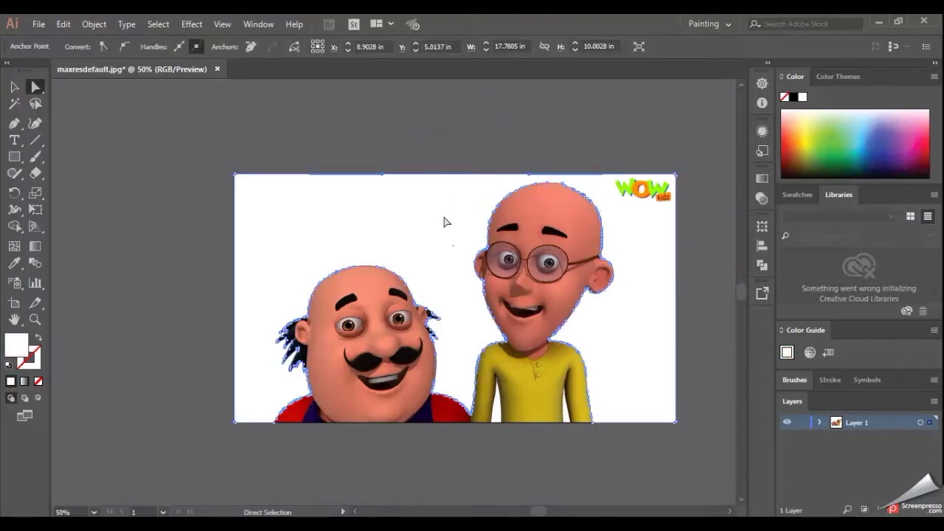
pyautogui.click(839, 148)
pyautogui.moveTo(873, 140)
pyautogui.mouseDown()
pyautogui.moveTo(893, 138)
pyautogui.moveTo(816, 133)
pyautogui.moveTo(817, 142)
pyautogui.mouseUp()
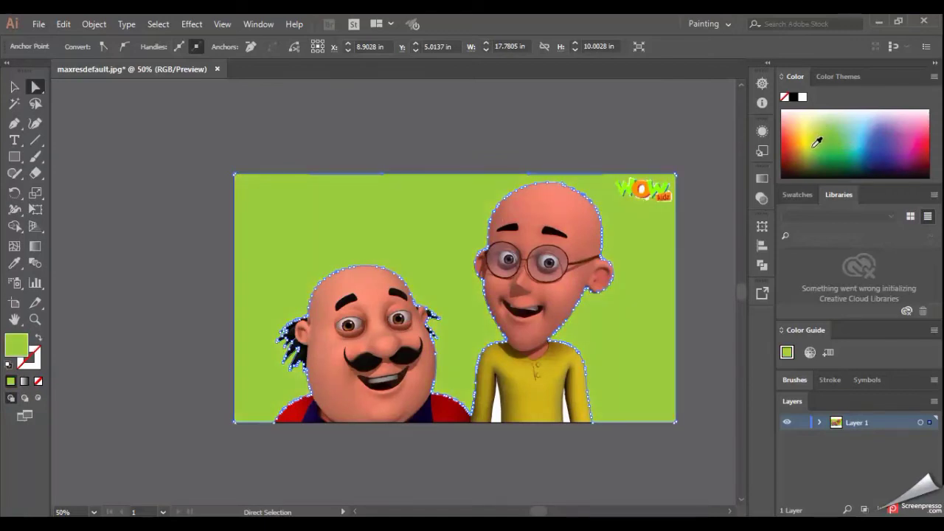
# Switch to the Selection tool and select the entire traced artwork group.
pyautogui.click(14, 87)
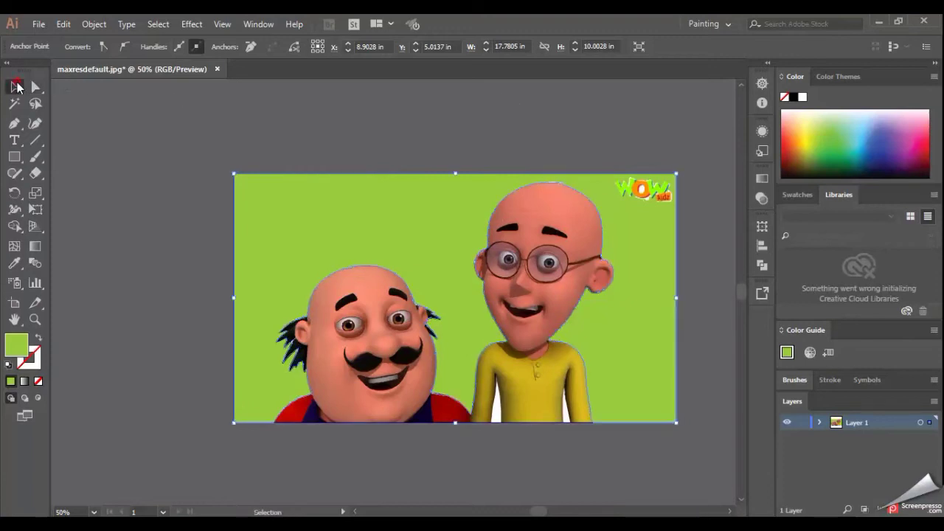
pyautogui.click(391, 117)
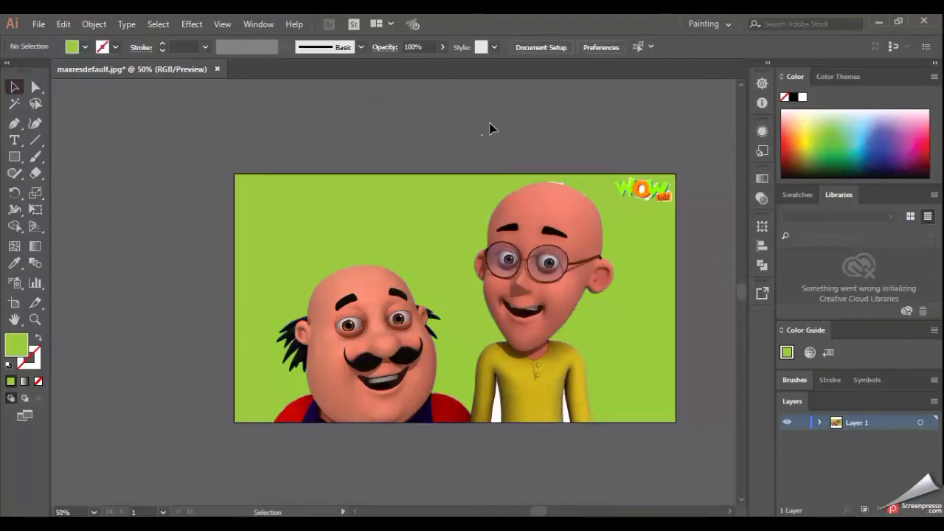
pyautogui.click(495, 415)
# Zoom into the yellow shirt and fill the white gaps beside both sleeves with green.
pyautogui.click(427, 118)
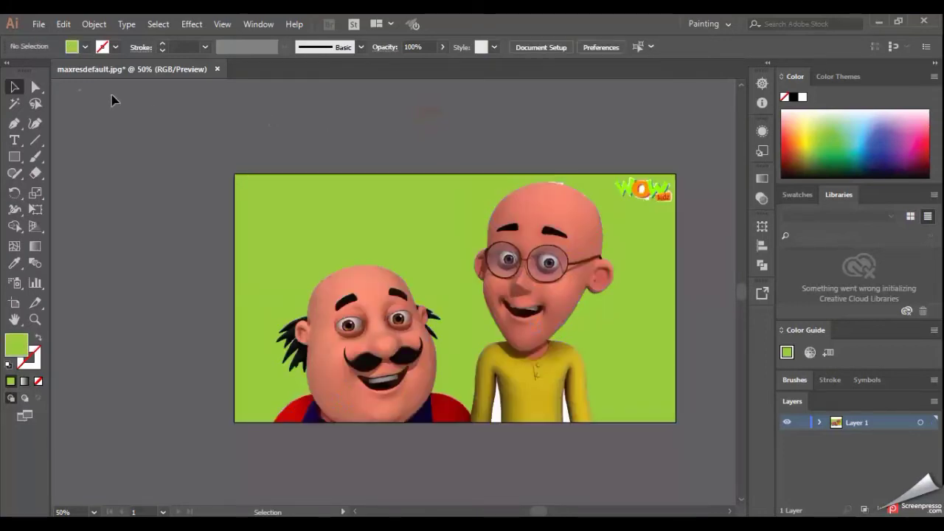
pyautogui.click(36, 87)
pyautogui.scroll(5, 509, 426)
pyautogui.click(532, 360)
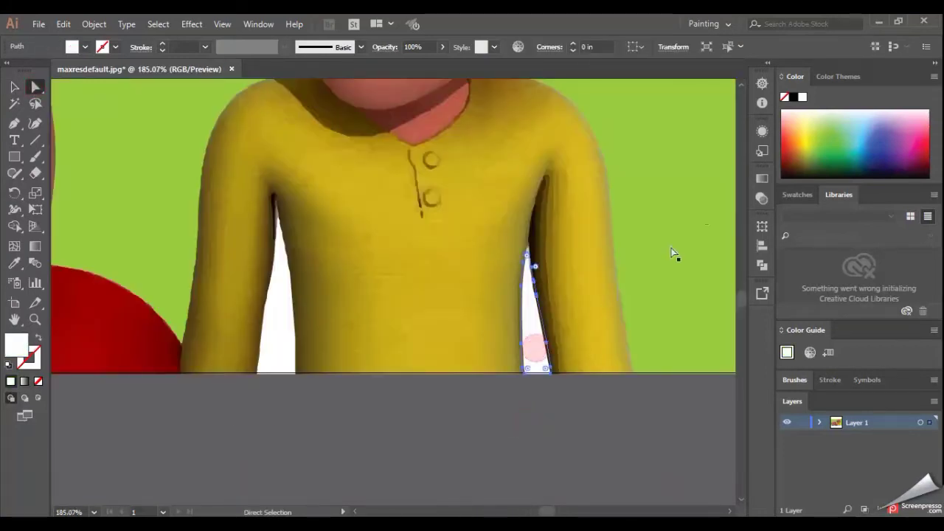
pyautogui.click(832, 138)
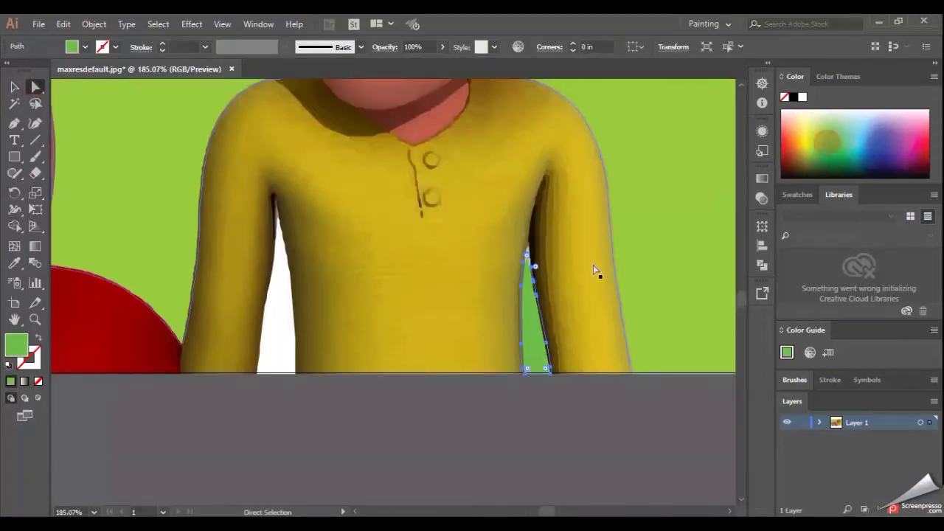
pyautogui.click(276, 354)
pyautogui.click(819, 140)
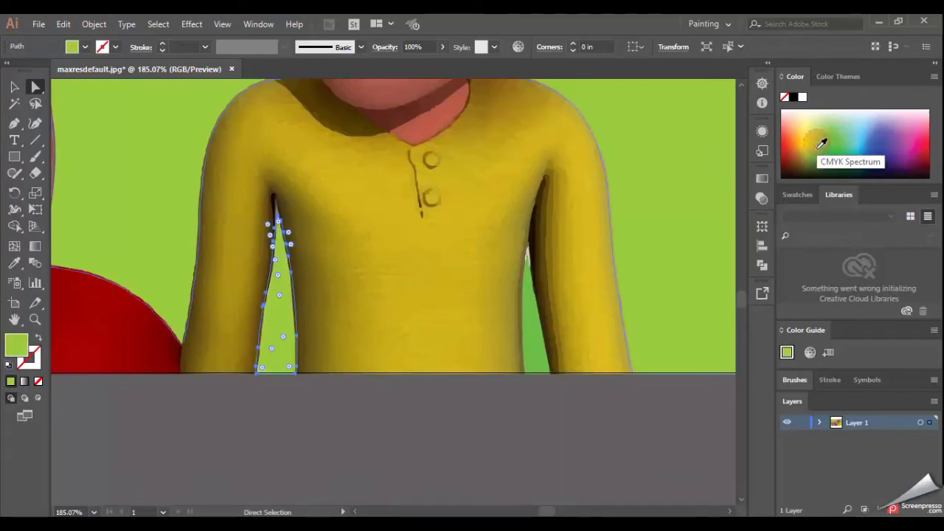
pyautogui.click(514, 448)
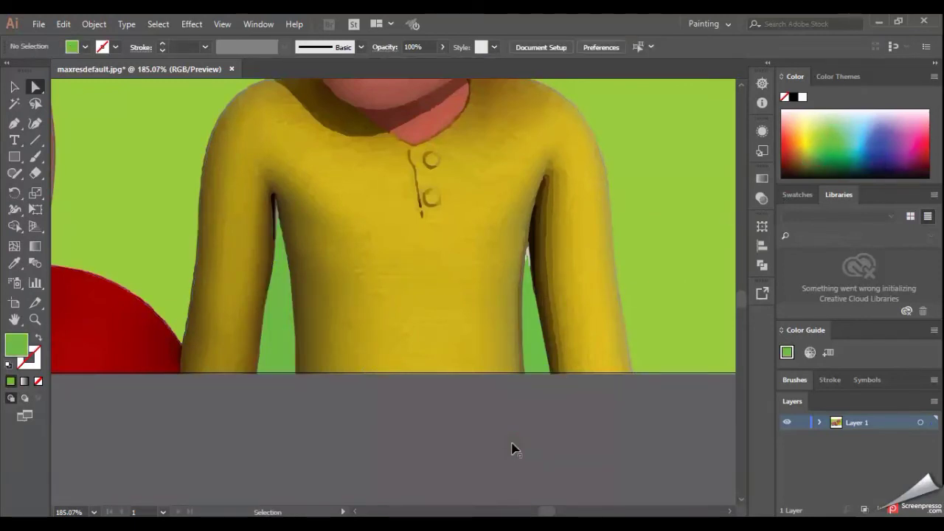
# Fit the artboard in view and check the artwork in Outline view, then return to Preview.
pyautogui.hotkey('ctrl', '0')
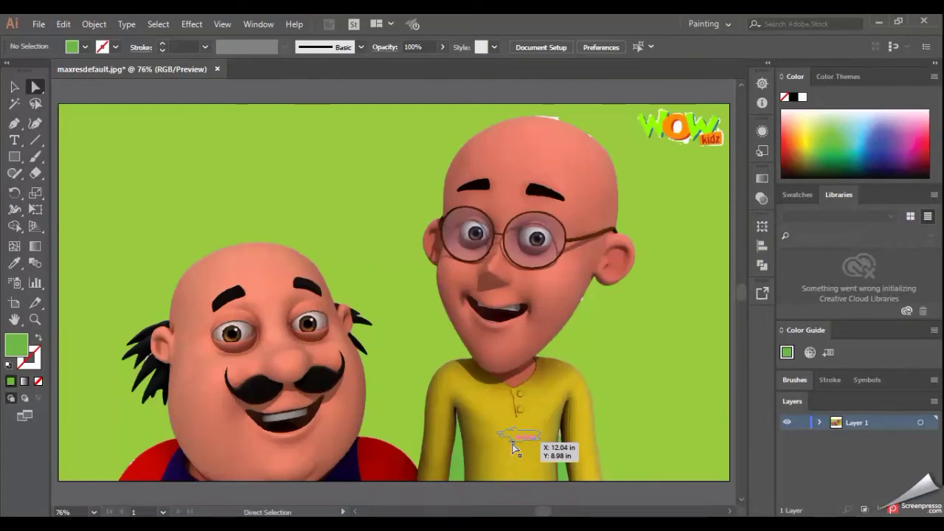
pyautogui.click(222, 24)
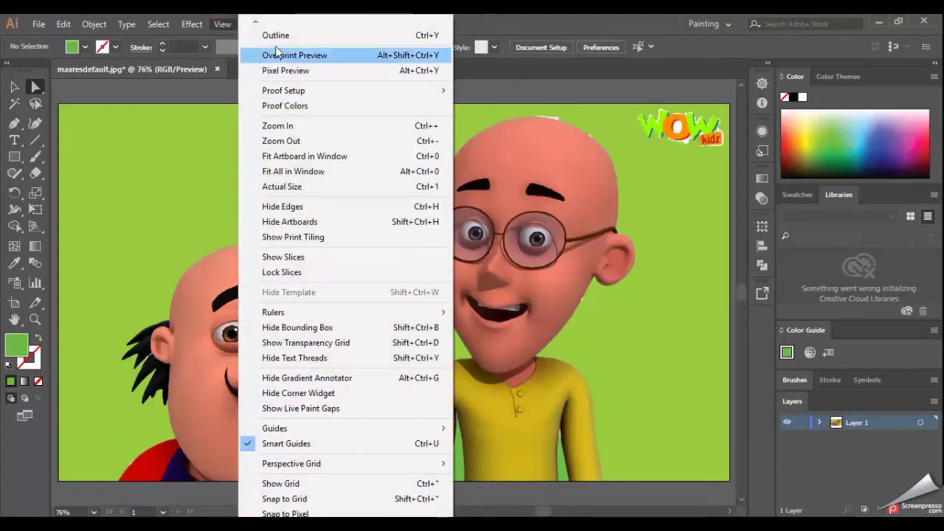
pyautogui.click(277, 34)
pyautogui.click(222, 24)
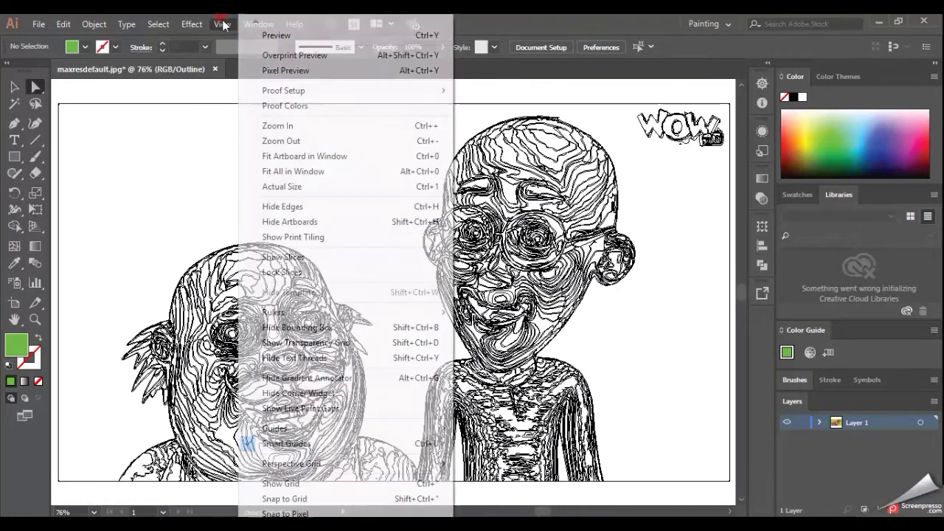
pyautogui.click(278, 36)
pyautogui.click(38, 24)
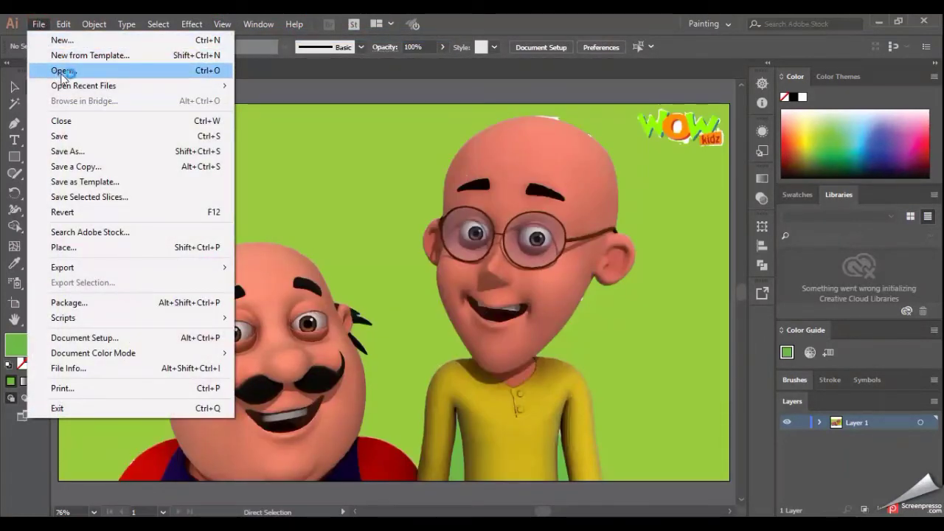
# Save the artwork to Downloads as 'JPEG PNG FILE VECTOR MAKING TUTORIAL.ai' with default Illustrator options.
pyautogui.click(84, 147)
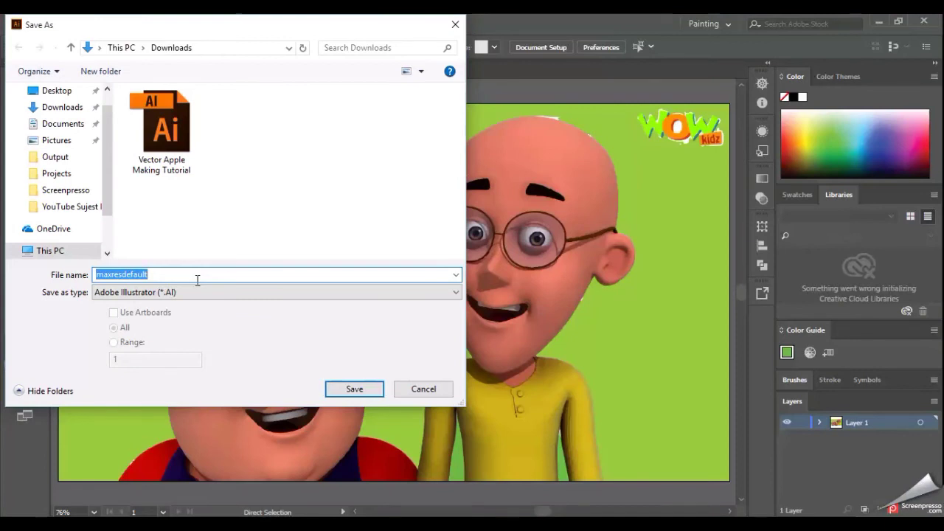
pyautogui.write('g')
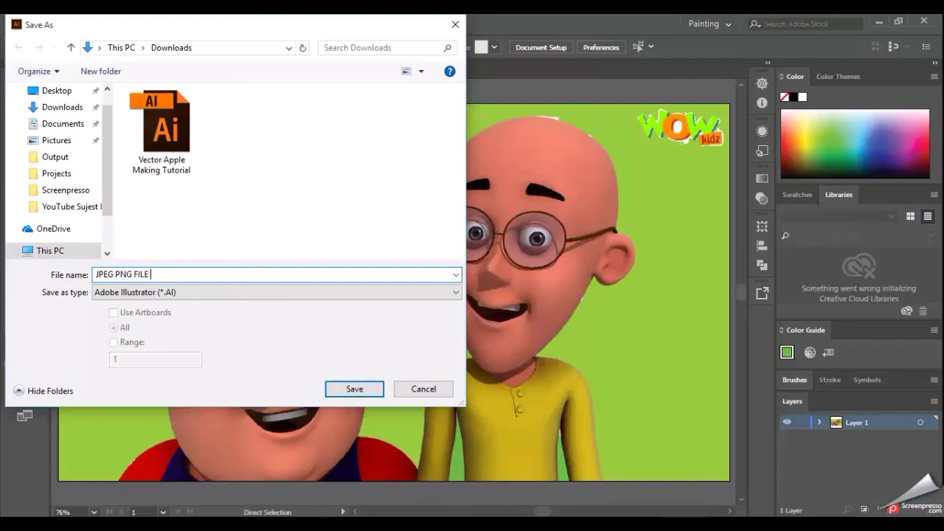
pyautogui.write('VECTOR MAKING TUTORIAL')
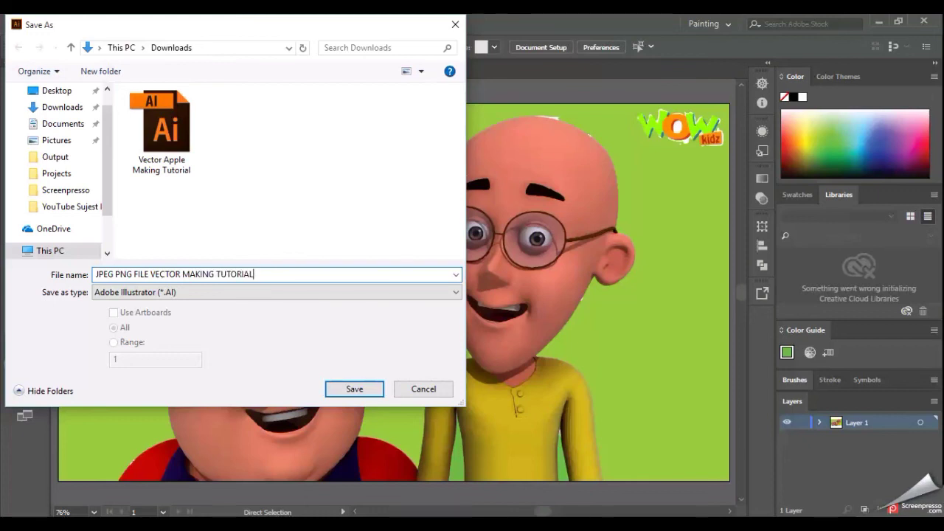
pyautogui.click(330, 389)
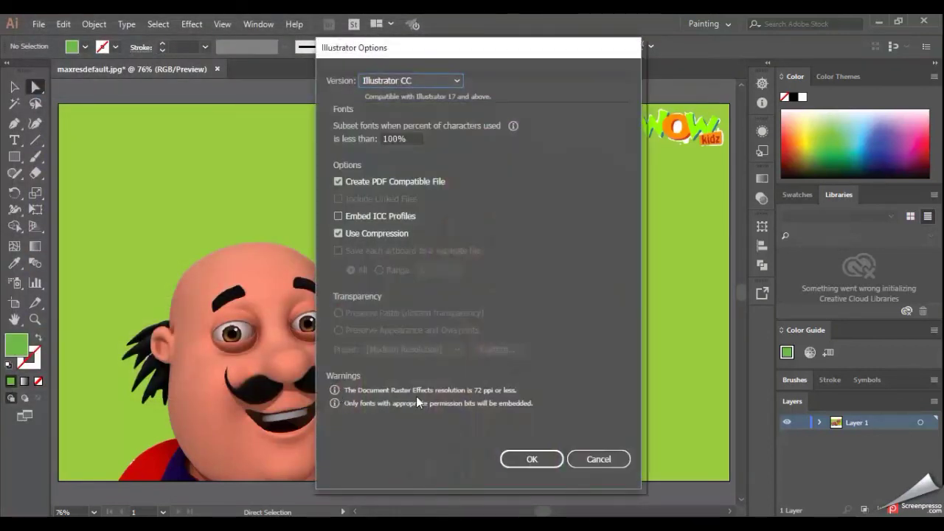
pyautogui.click(525, 458)
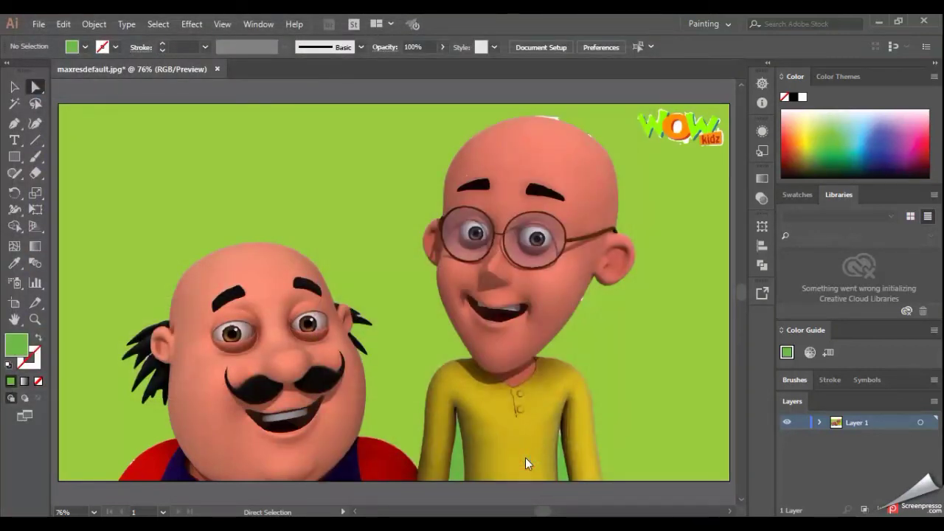